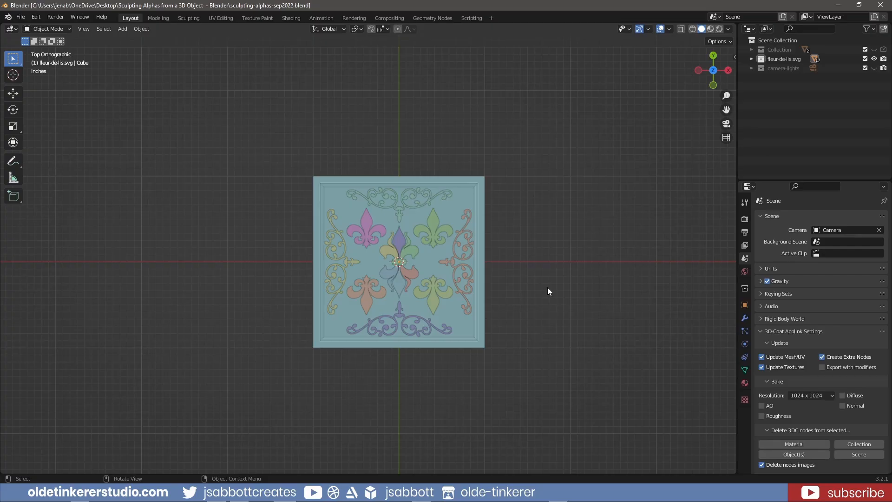
Split the 3D viewport into two side-by-side areas and switch the narrower one to the camera view
key("KP_1")
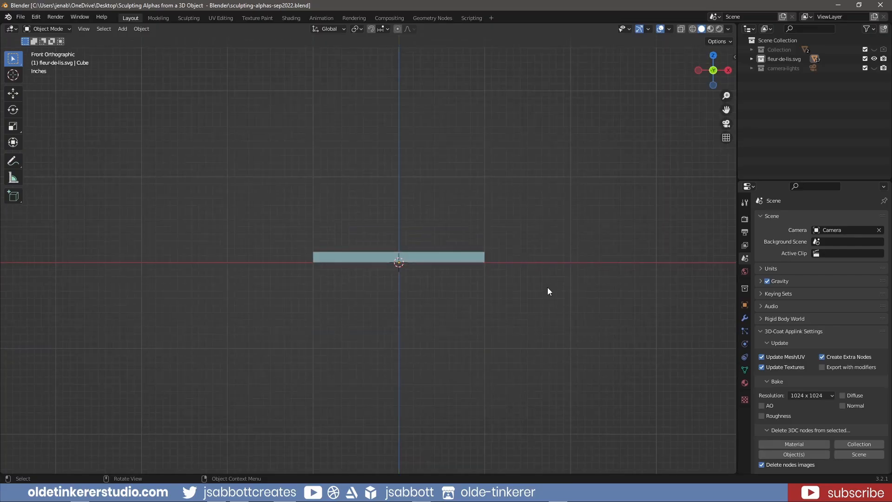
scroll(548, 288, "up", 4)
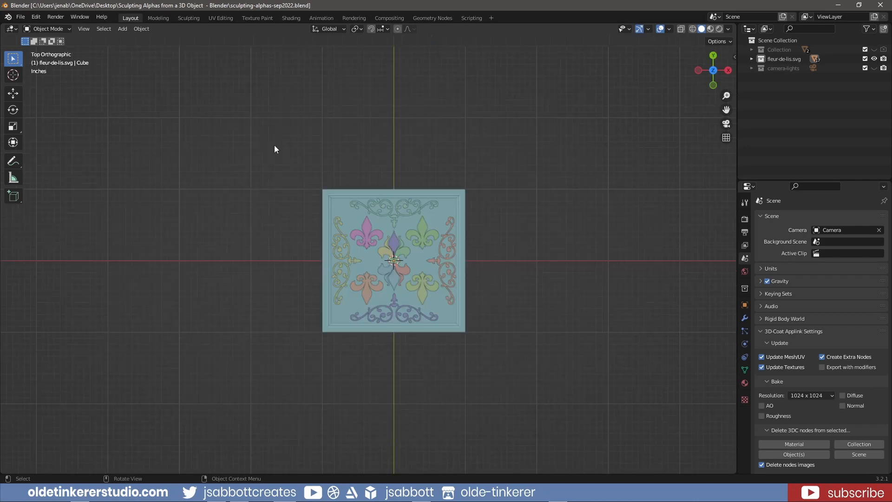
left_click_drag(3, 24, 221, 43)
middle_click_drag(447, 144, 335, 145, "shift")
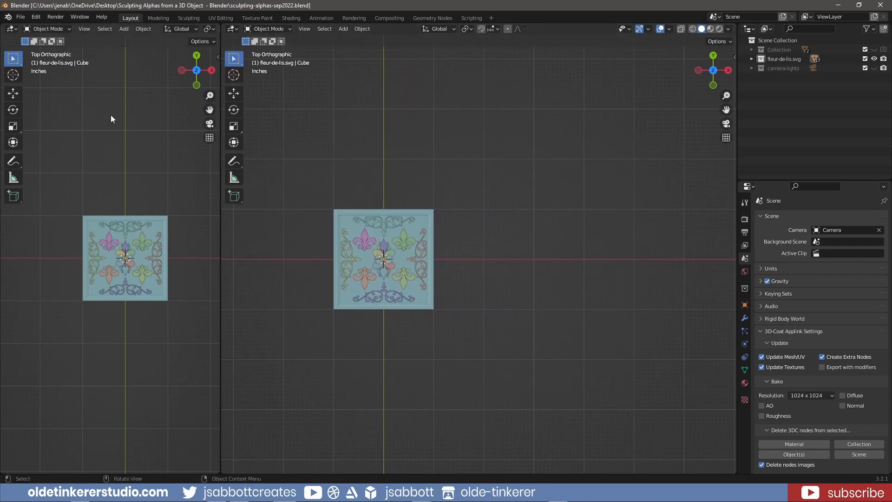
key("KP_0")
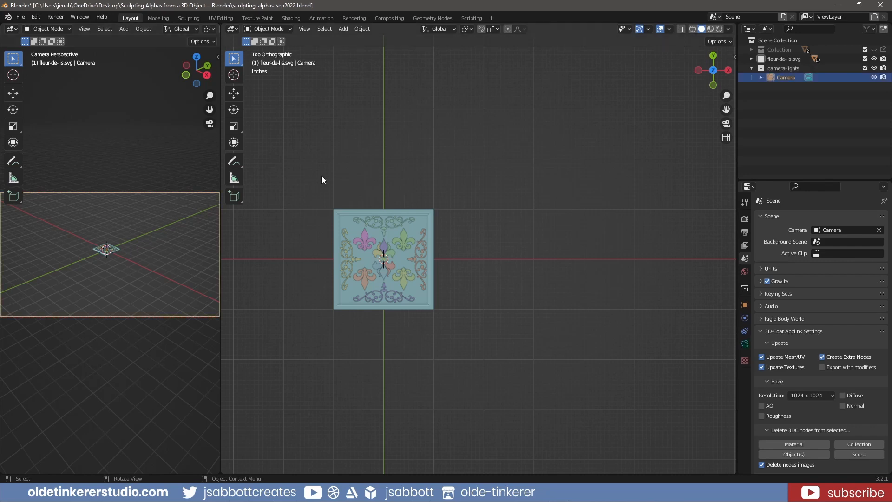
Clear the camera's rotation and location, and set the output resolution to 1000 by 1000 px
key("alt+r")
key("alt+g")
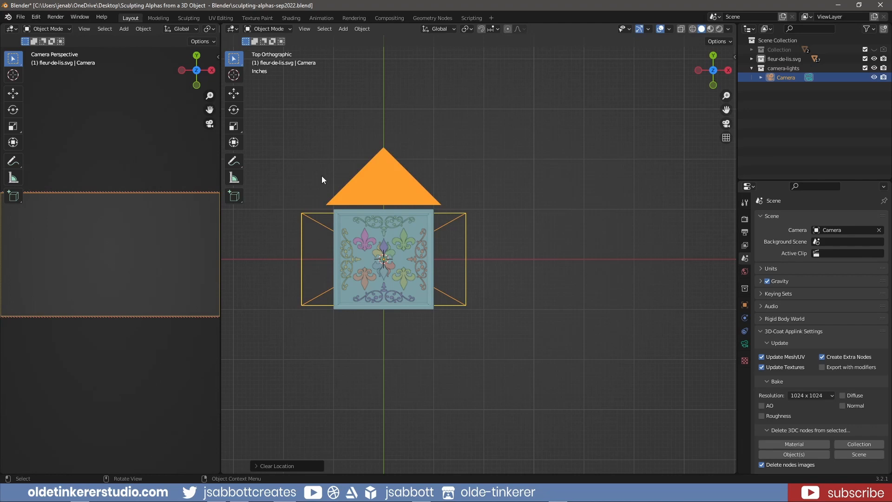
left_click(745, 232)
left_click(836, 230)
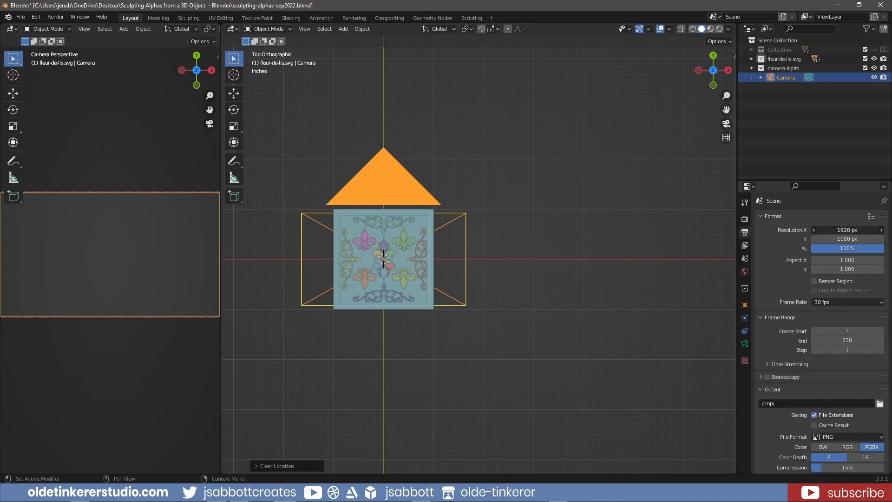
type("1000")
key("Tab")
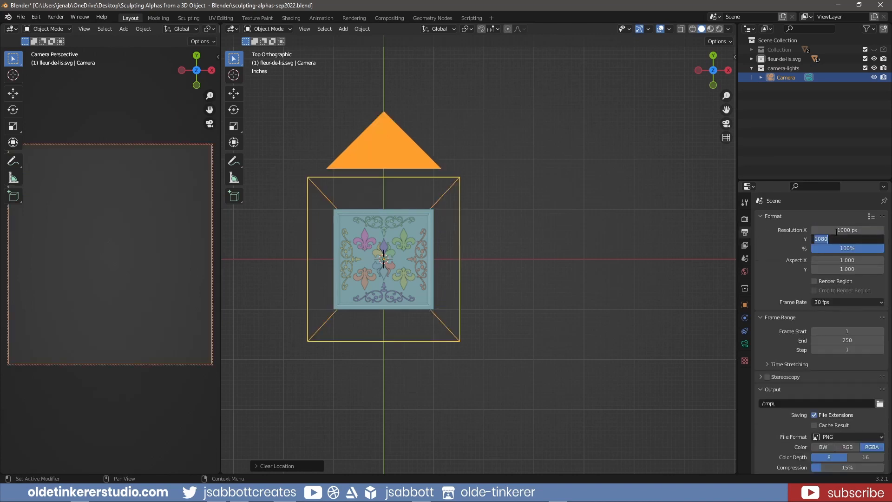
type("1000")
key("Return")
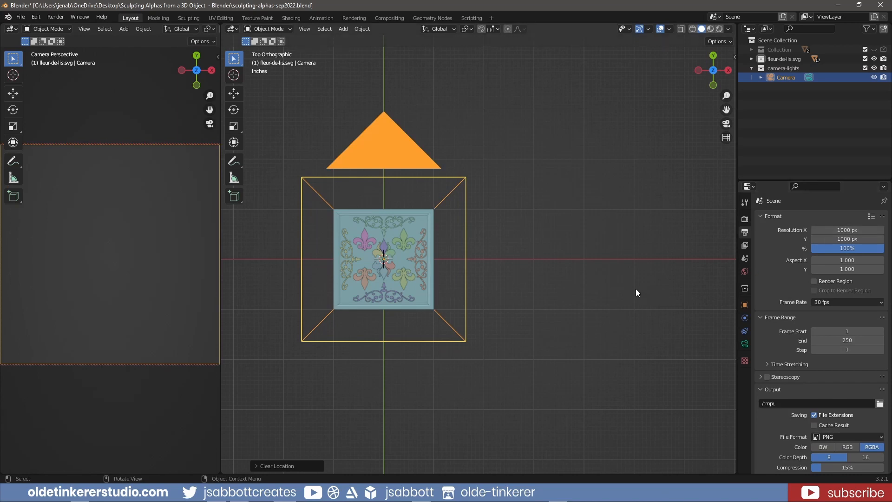
Set up the scene for map baking with the GrabDoc add-on
key("n")
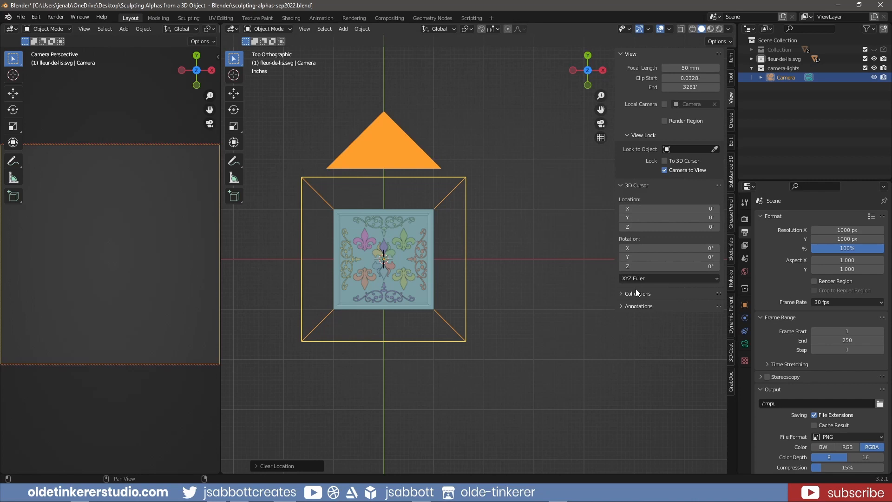
left_click(733, 388)
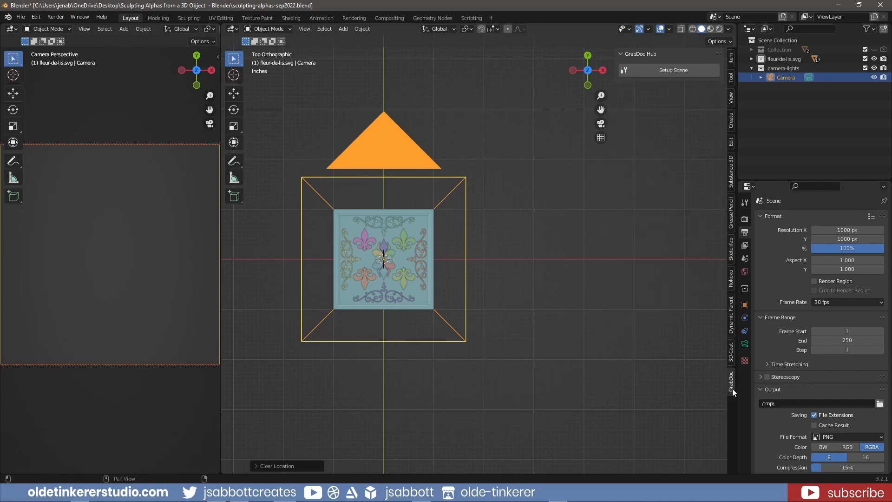
left_click(677, 71)
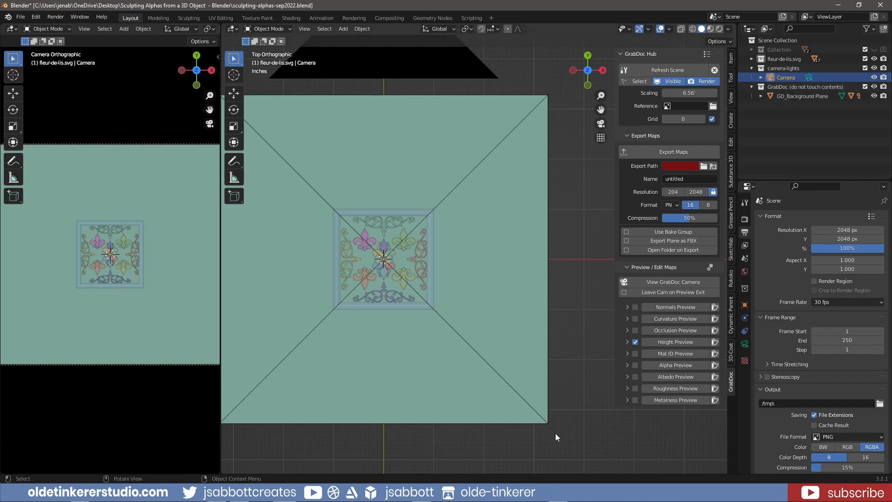
Move the camera up about 4.7 ft along the Z axis so that it sits above the ornamental panel
key("KP_1")
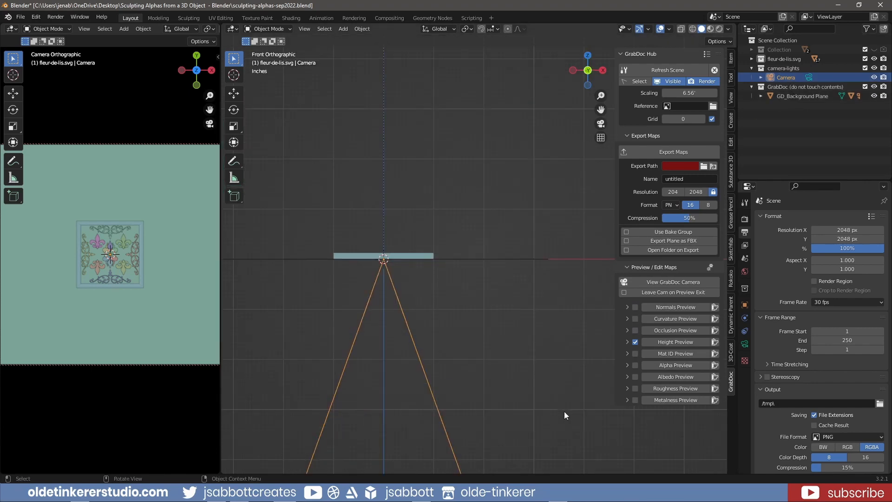
key("g")
key("z")
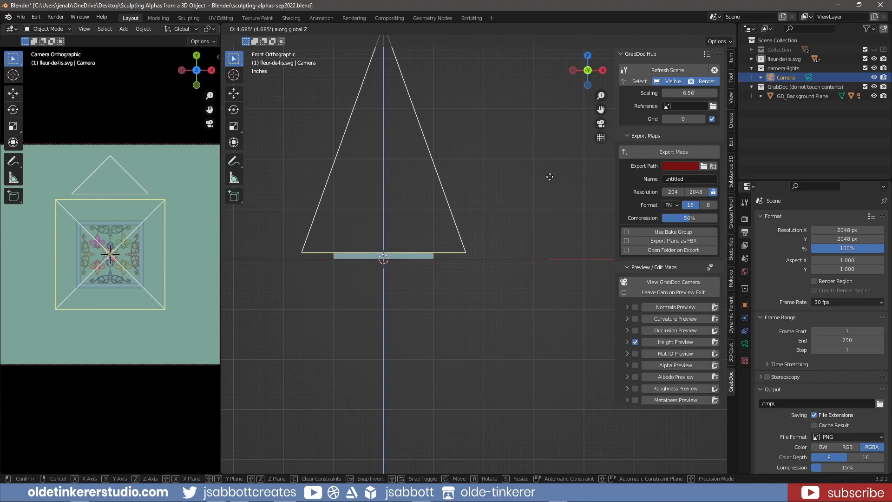
left_click(550, 176)
key("KP_7")
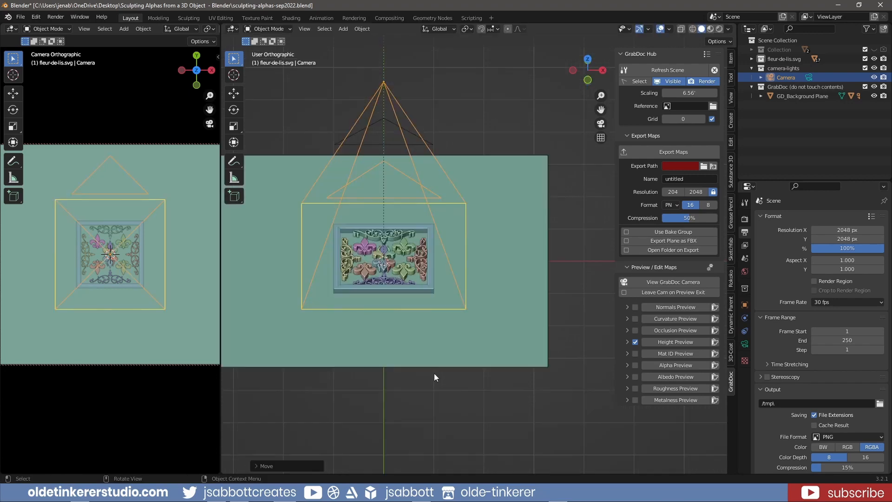
Select all objects in the fleur-de-lis.svg collection and scale them up uniformly to fill the GrabDoc background plane
right_click(784, 59)
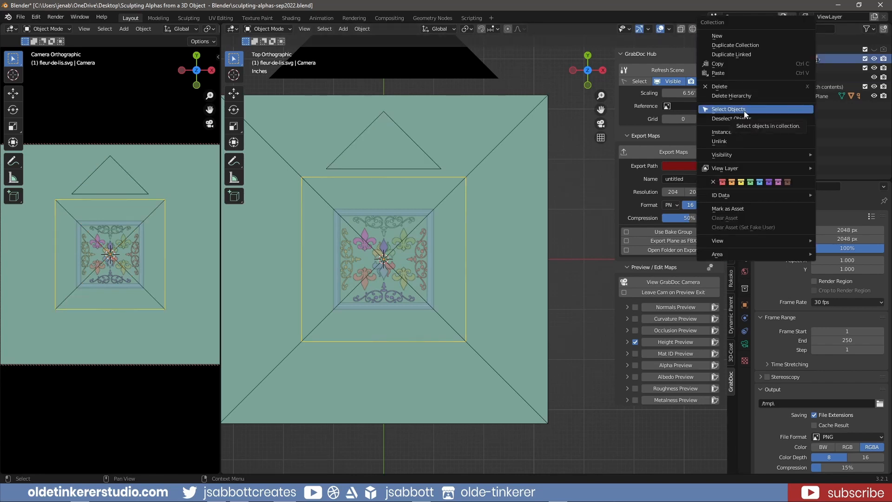
left_click(743, 111)
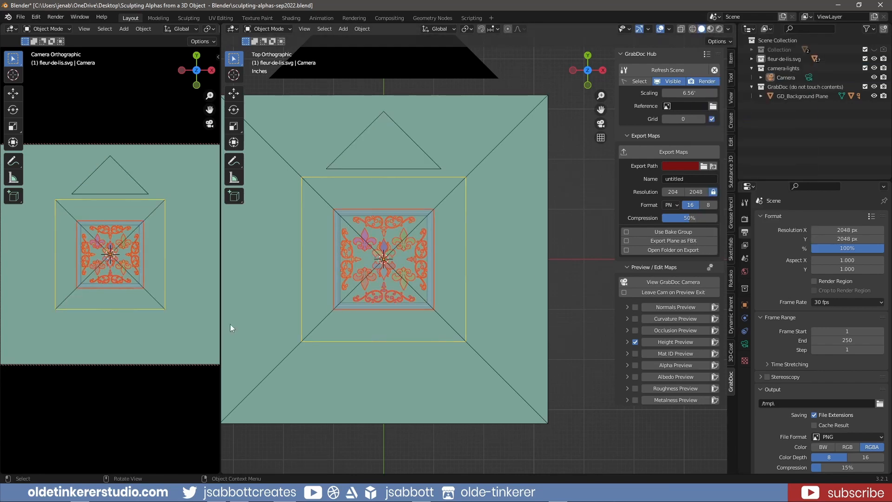
scroll(152, 333, "down", 1)
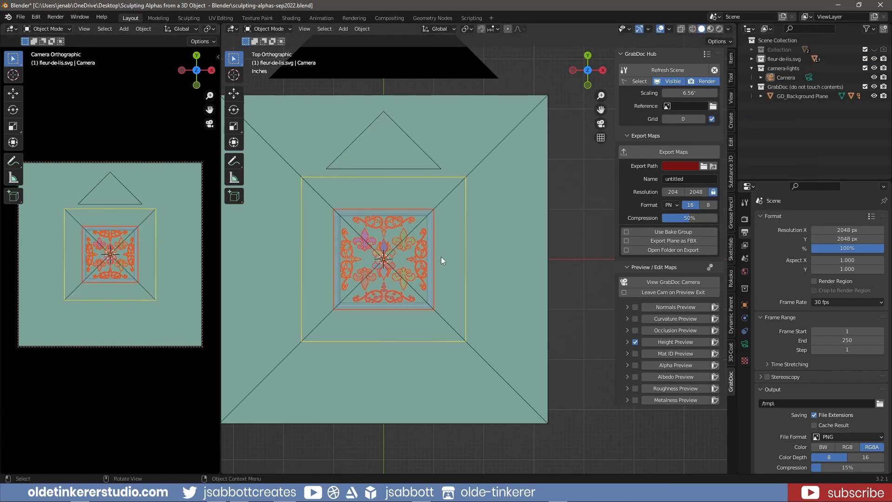
key("s")
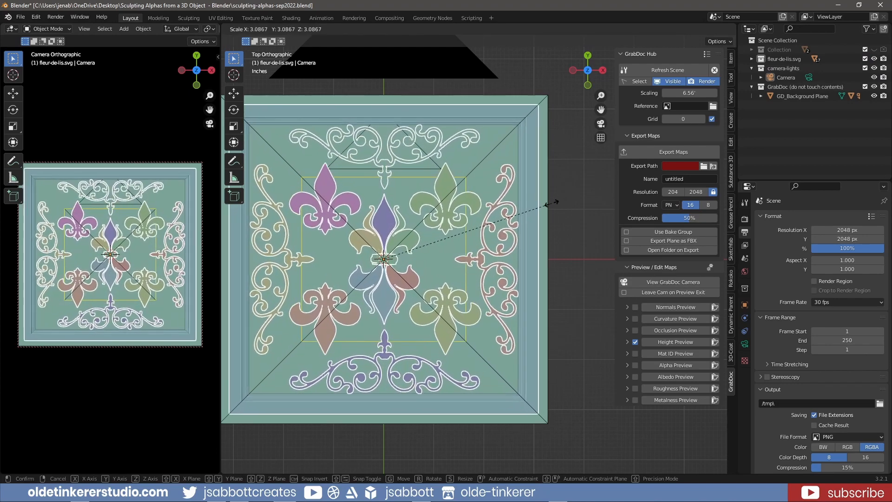
left_click(562, 199)
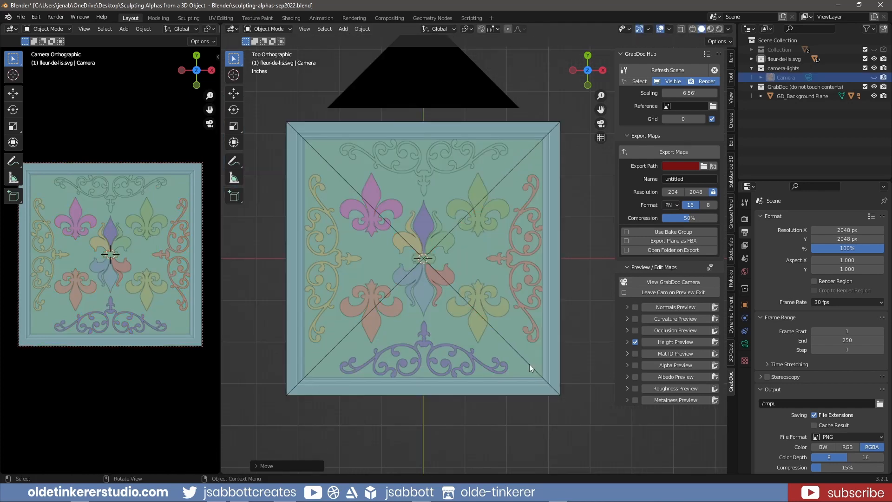
Start the GrabDoc height map preview of the panel and accept the material preview warning
left_click(674, 342)
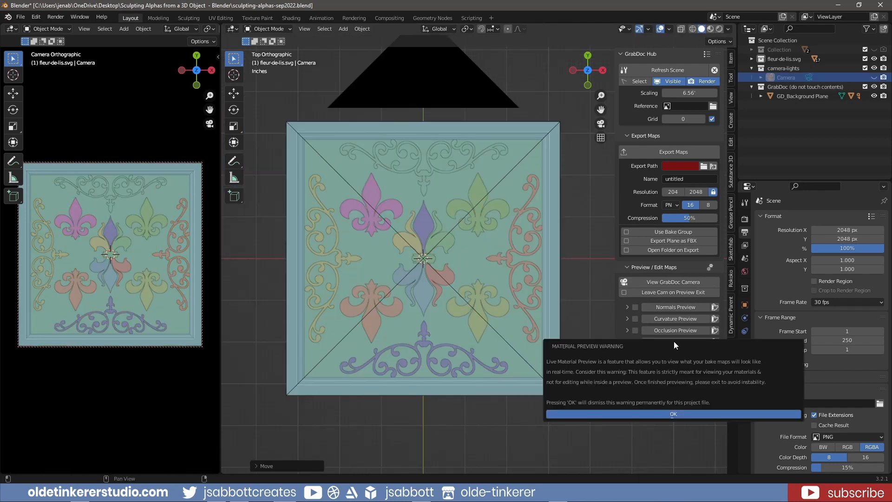
left_click(665, 414)
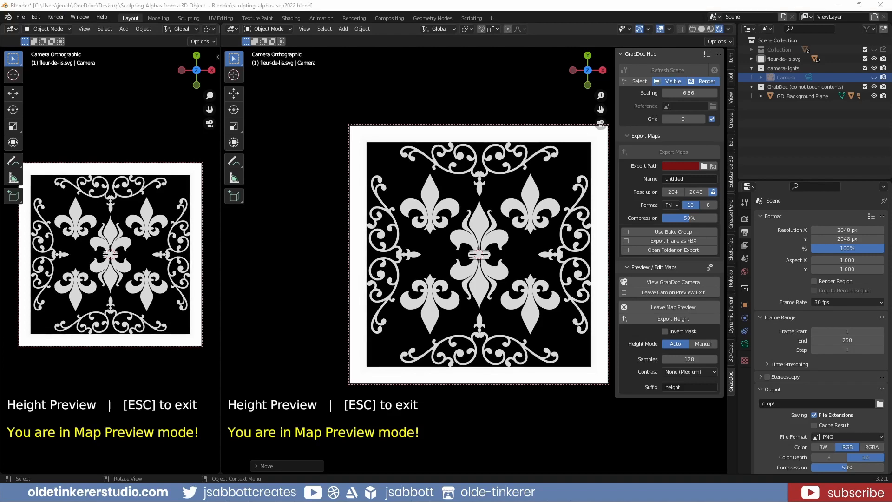
left_click(439, 5)
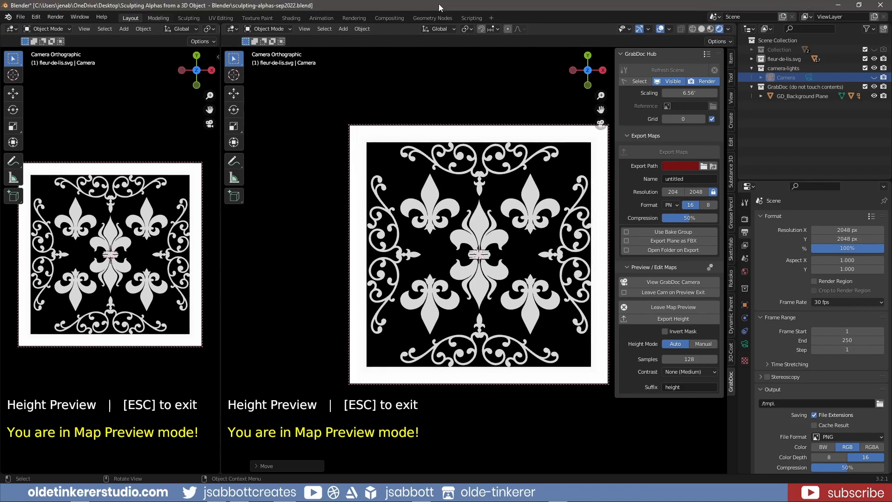
left_click(611, 430)
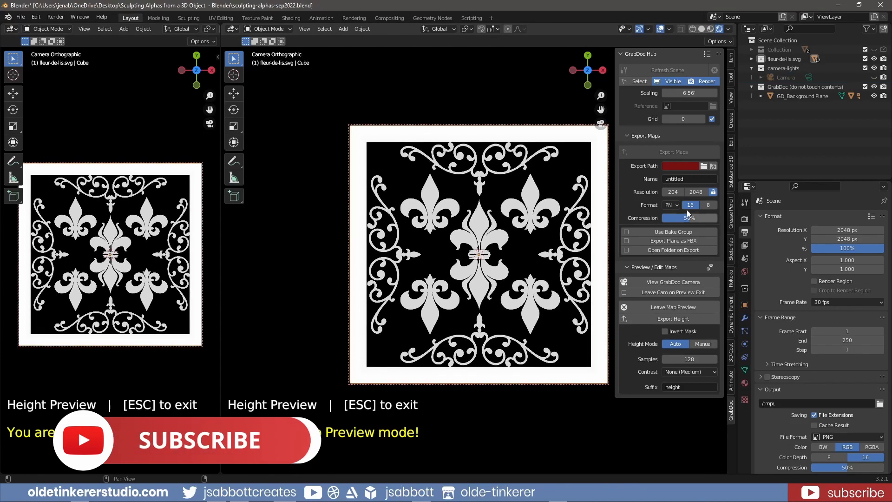
Export the height map as a 16-bit PNG to a chosen folder, using the name fleur-de-lis
left_click(687, 178)
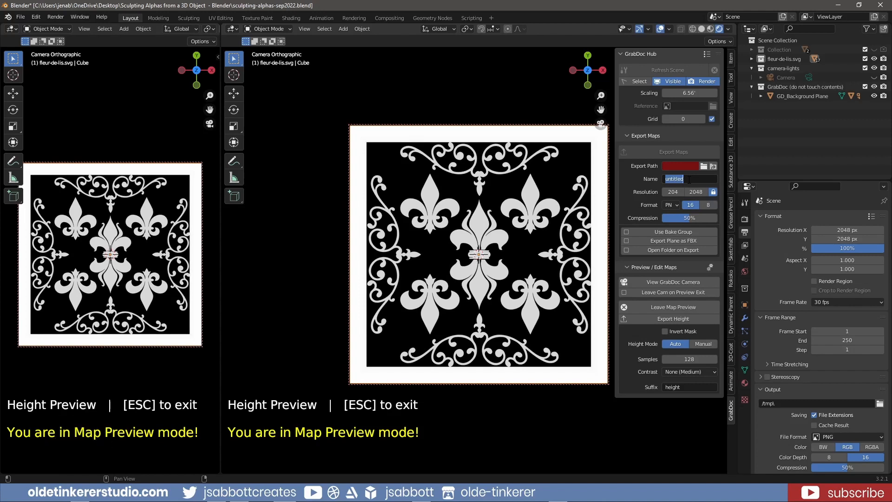
type("fleur-de-lis")
left_click(691, 206)
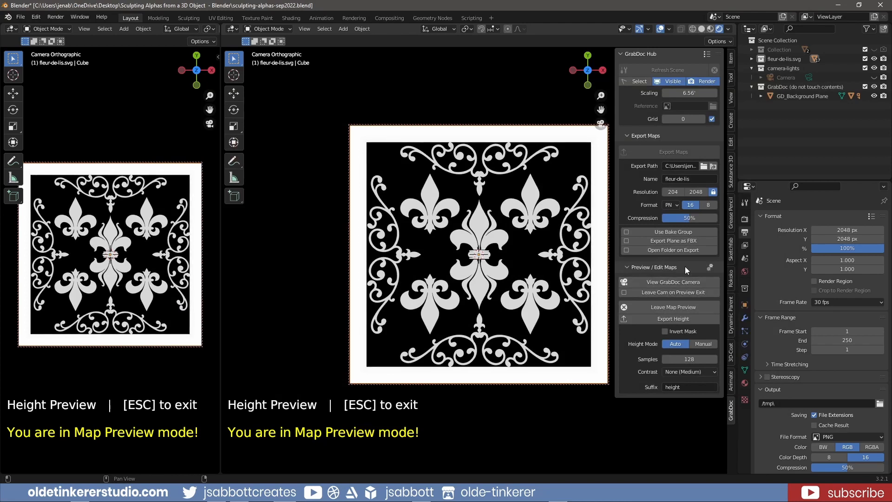
left_click(668, 241)
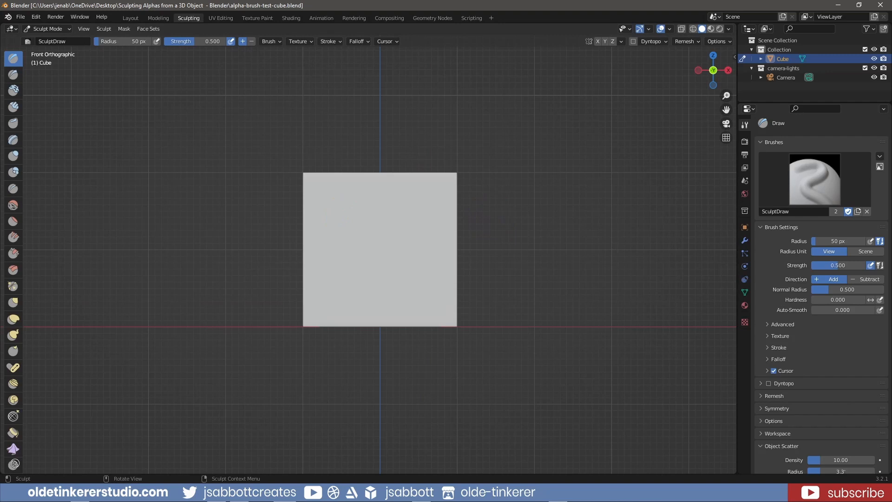
Duplicate the SculptDraw brush and name the copy fleur-de-lis
left_click(858, 212)
double_click(809, 211)
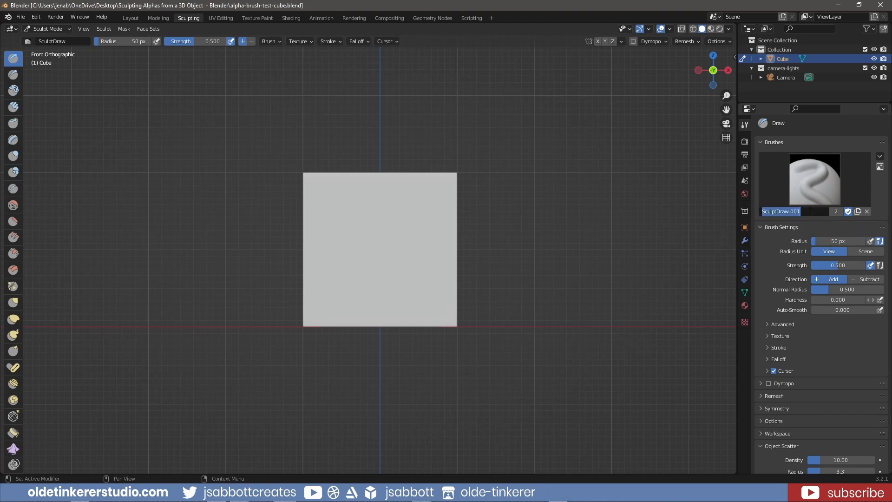
type("fleu-de-lis")
key("Return")
left_click(770, 212)
type("r")
key("Return")
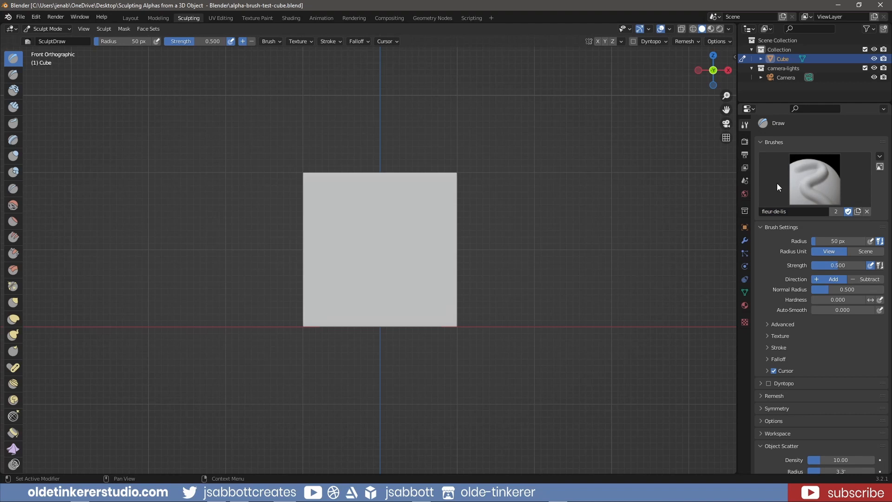
Add a new texture to the fleur-de-lis brush and name it fleur-de-lis
left_click(768, 335)
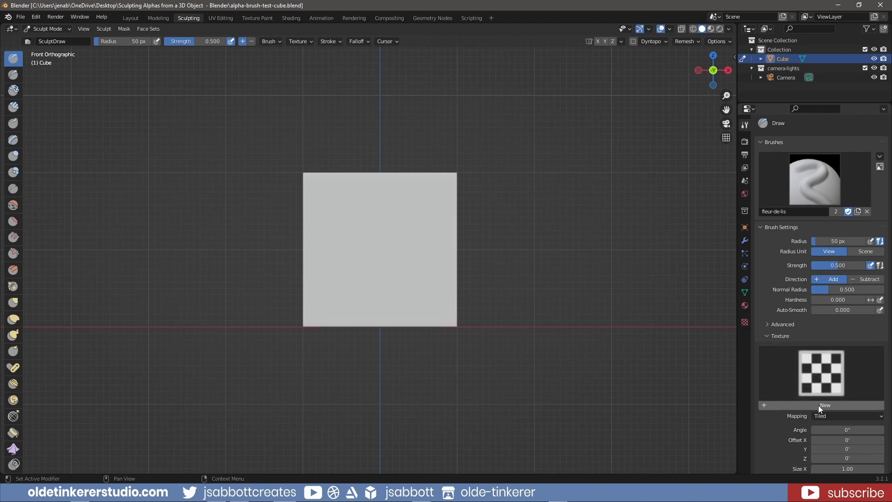
scroll(818, 406, "down", 3)
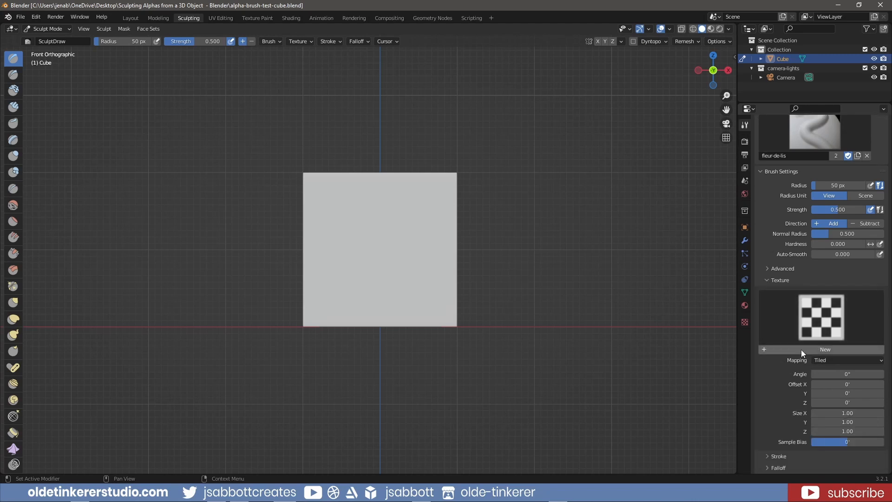
left_click(801, 350)
left_click(801, 349)
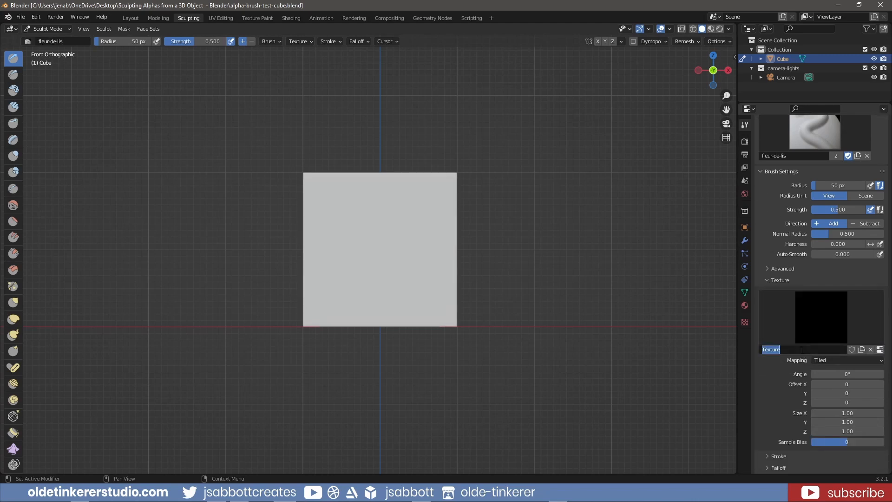
type("fleur-de-lis")
key("Return")
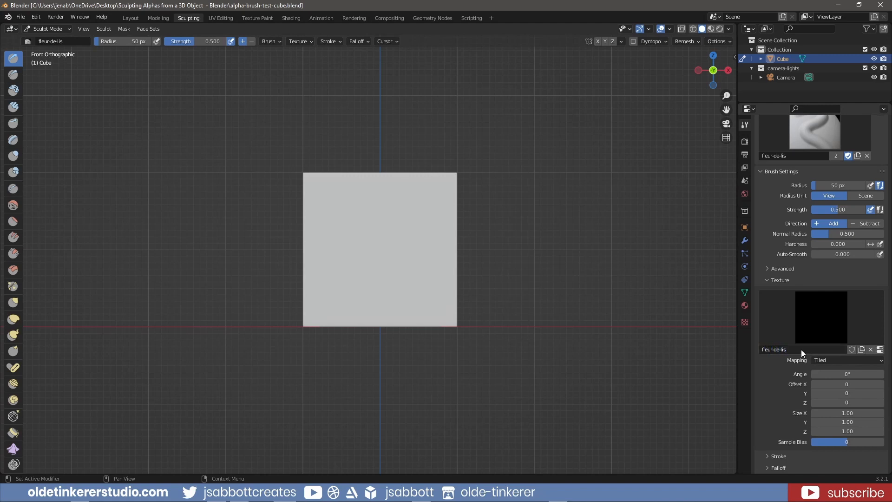
Load fleur-de-lis_height.png as the image of the brush texture and return to the brush settings
left_click(743, 326)
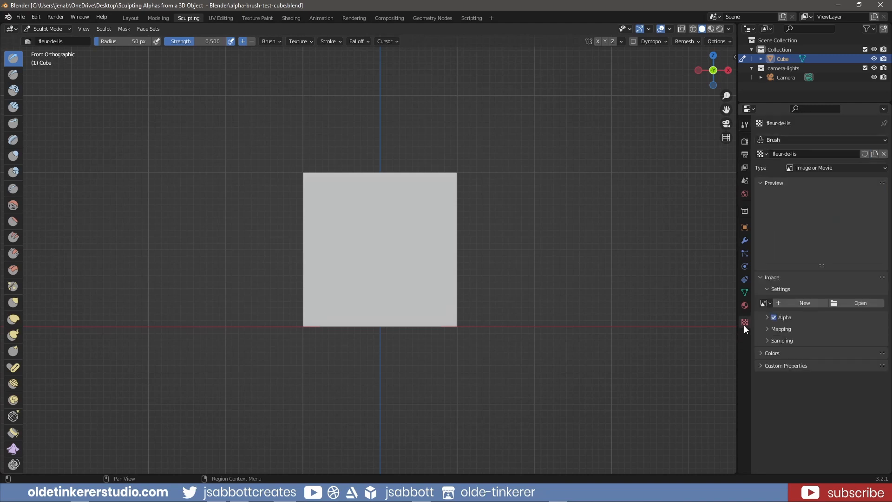
left_click(857, 303)
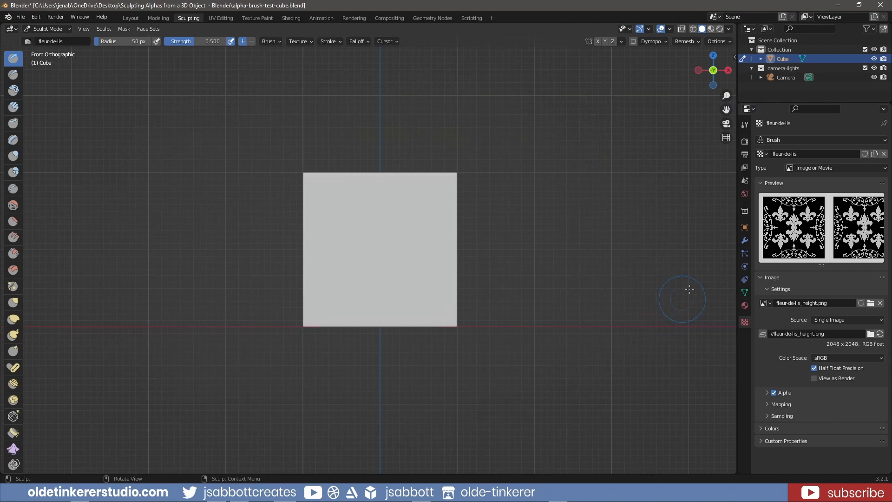
left_click(744, 126)
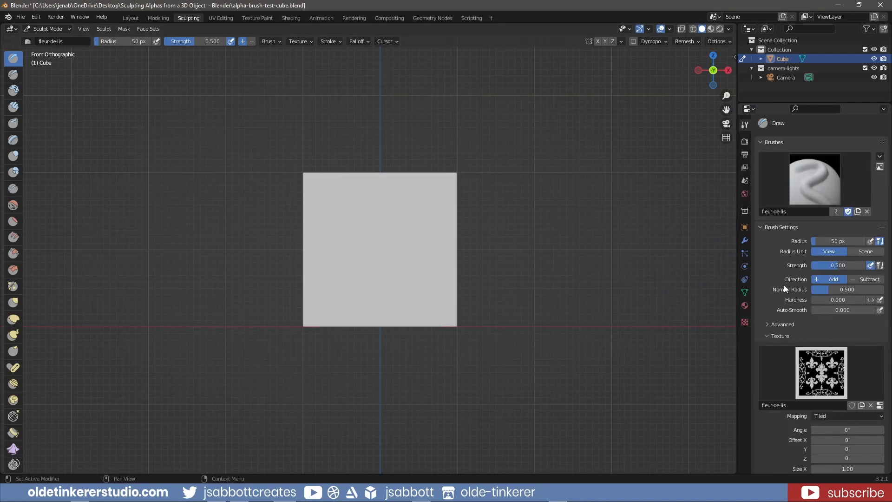
Set the fleur-de-lis brush's texture mapping to View Plane and its stroke method to Anchored
scroll(760, 315, "down", 7)
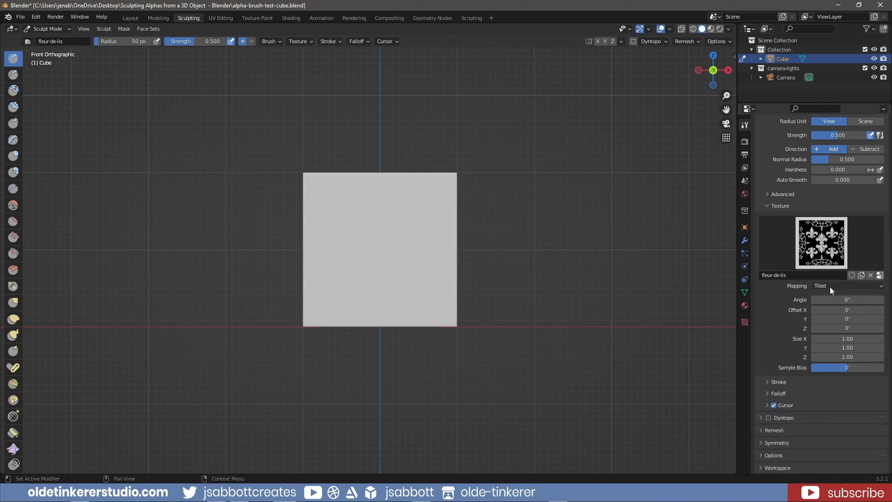
left_click(830, 287)
left_click(830, 297)
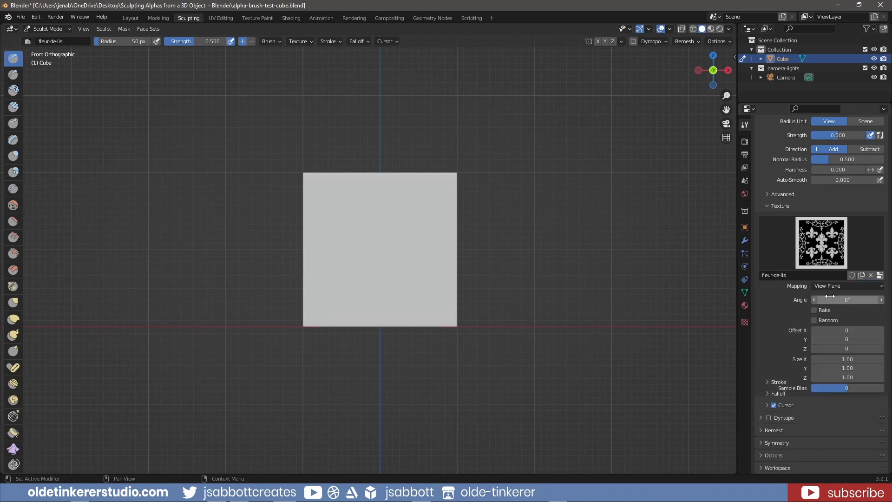
scroll(782, 312, "down", 4)
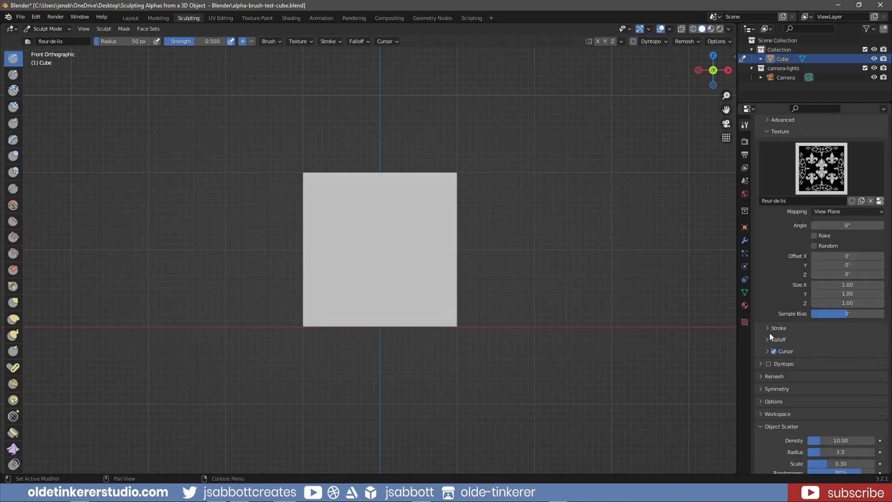
left_click(767, 329)
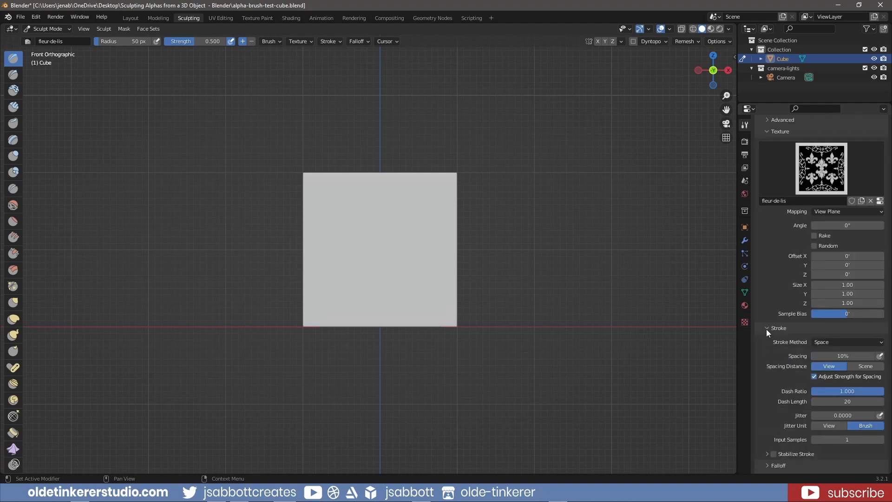
left_click(833, 343)
left_click(836, 392)
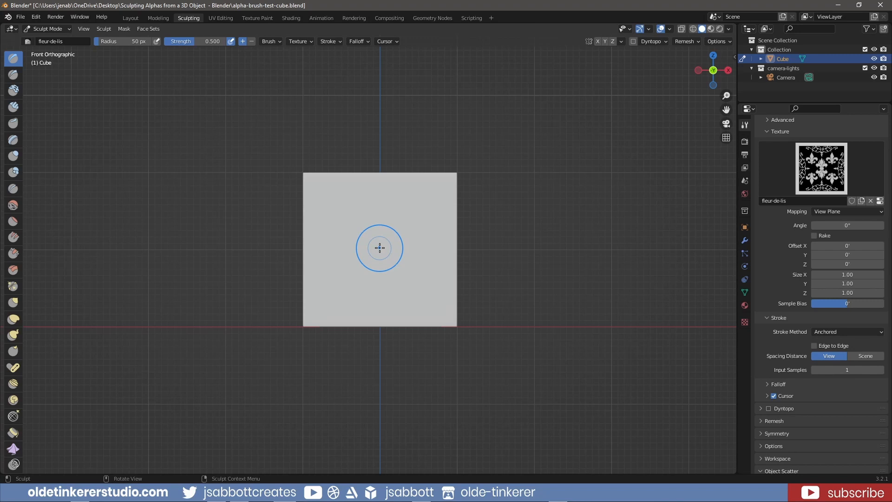
Try stamping the pattern outward from the centre of the cube's front face, check its relief from the side and undo the stroke
mouse_move(380, 248)
left_mouse_down()
mouse_move(426, 214)
mouse_move(416, 183)
mouse_move(380, 159)
left_mouse_up()
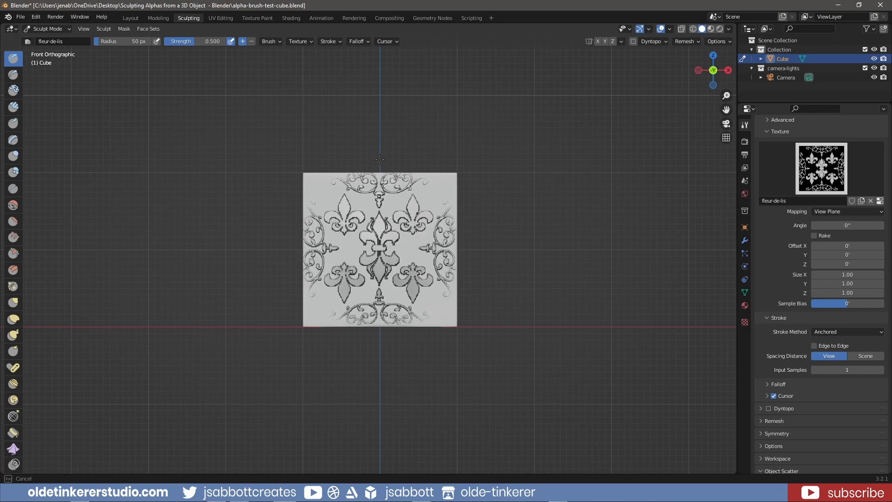
key("KP_3")
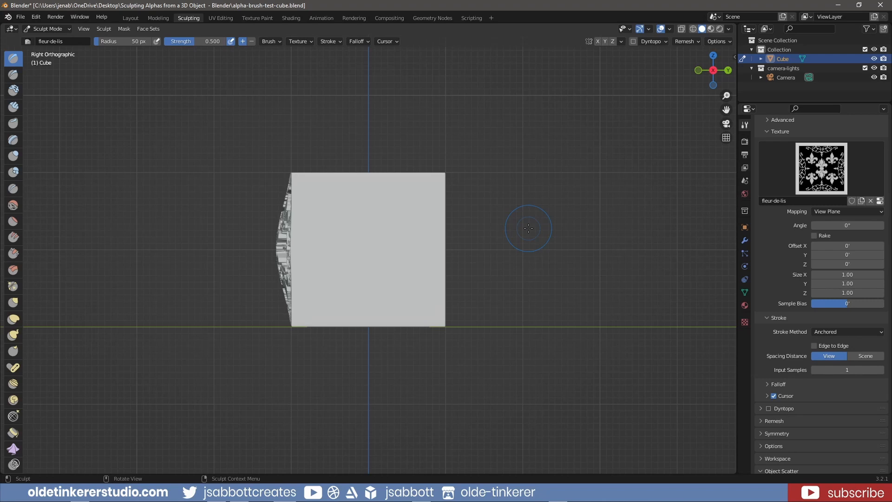
key("KP_1")
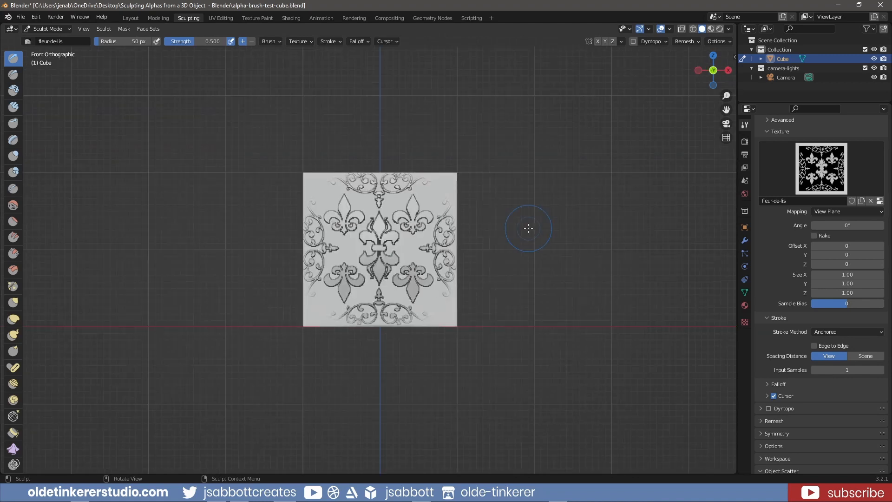
key("ctrl")
key("ctrl+z")
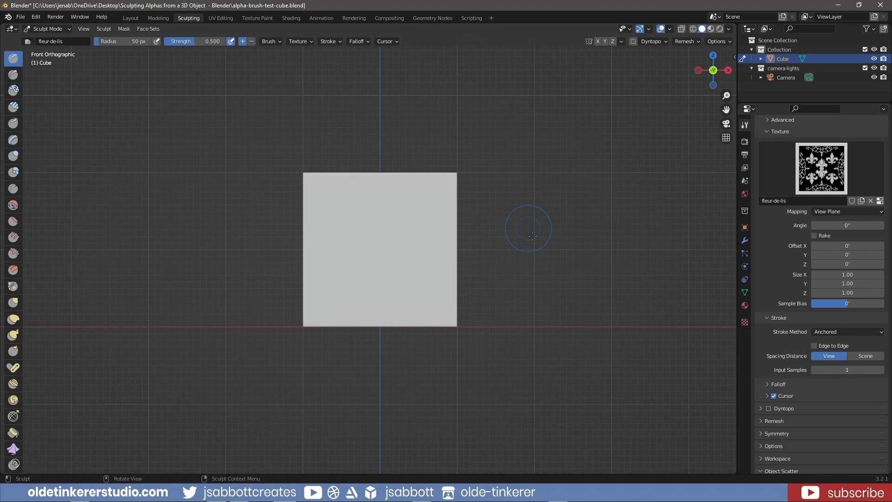
Set the brush texture's Sample Bias to -1.75 and stamp the pattern outward from the centre of the cube's front face
left_click(859, 302)
type("-1.75")
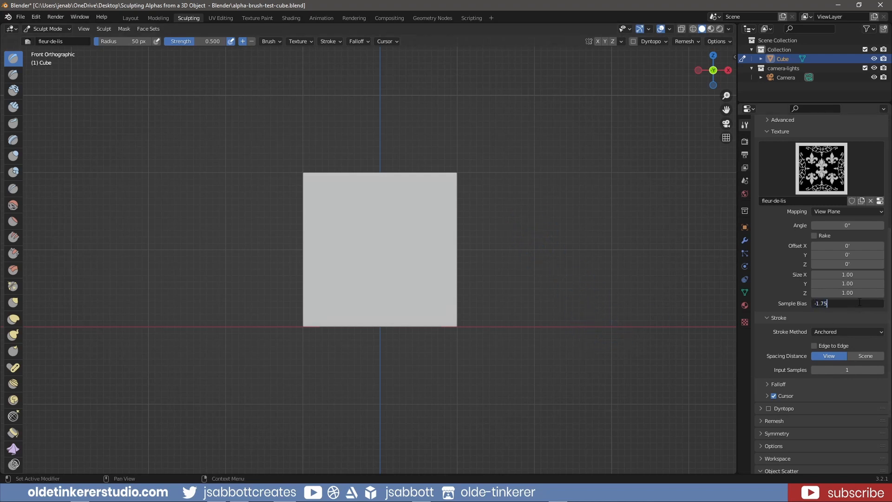
key("Return")
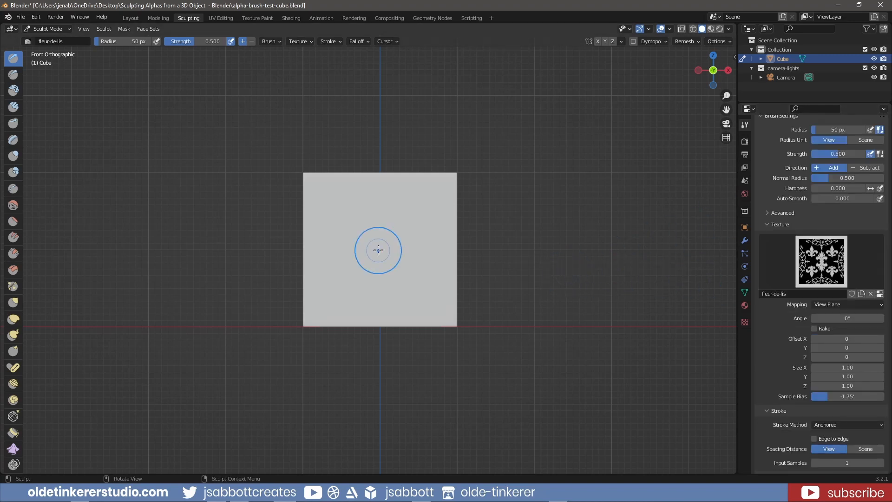
mouse_move(378, 250)
left_mouse_down()
mouse_move(447, 201)
mouse_move(403, 149)
mouse_move(380, 146)
mouse_move(379, 157)
left_mouse_up()
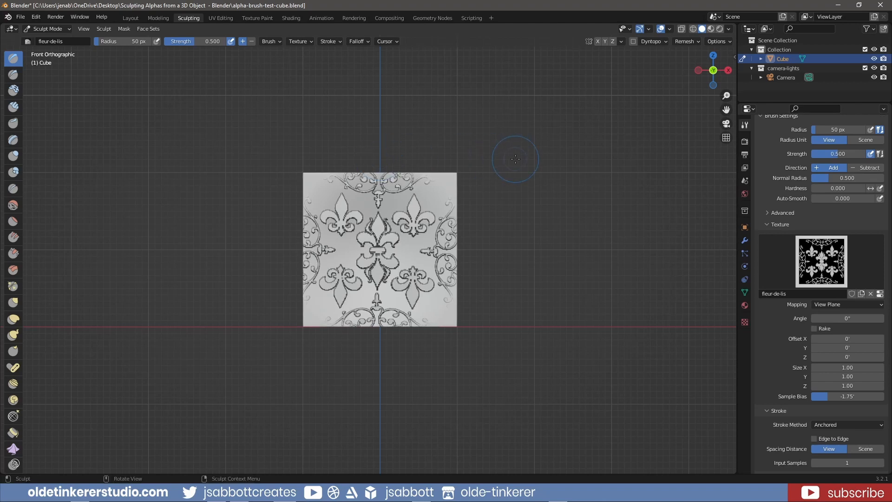
key("KP_3")
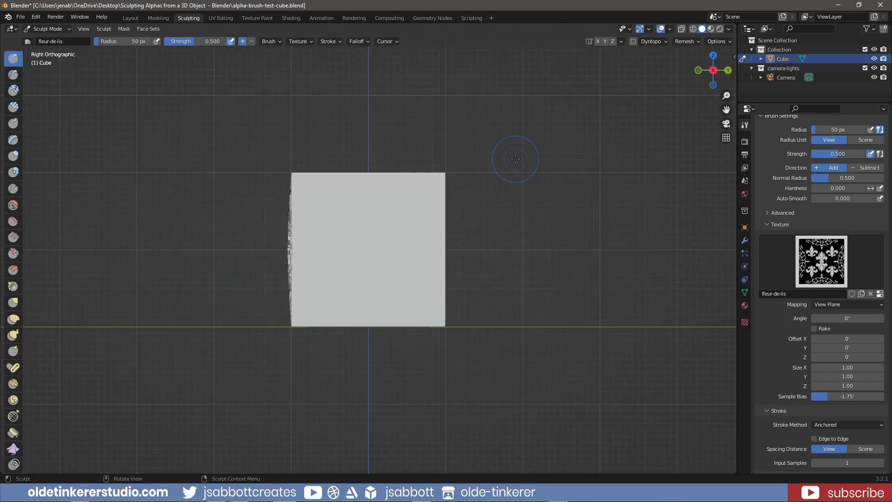